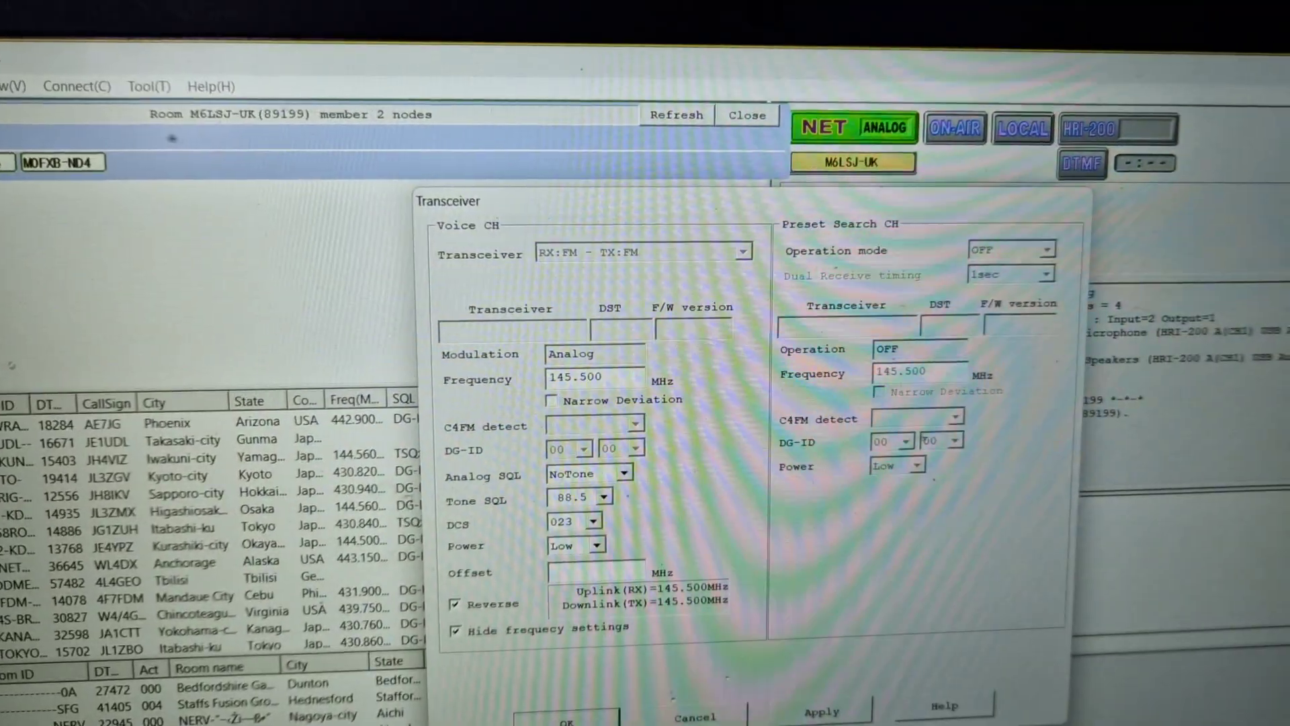
pyautogui.press('Escape')
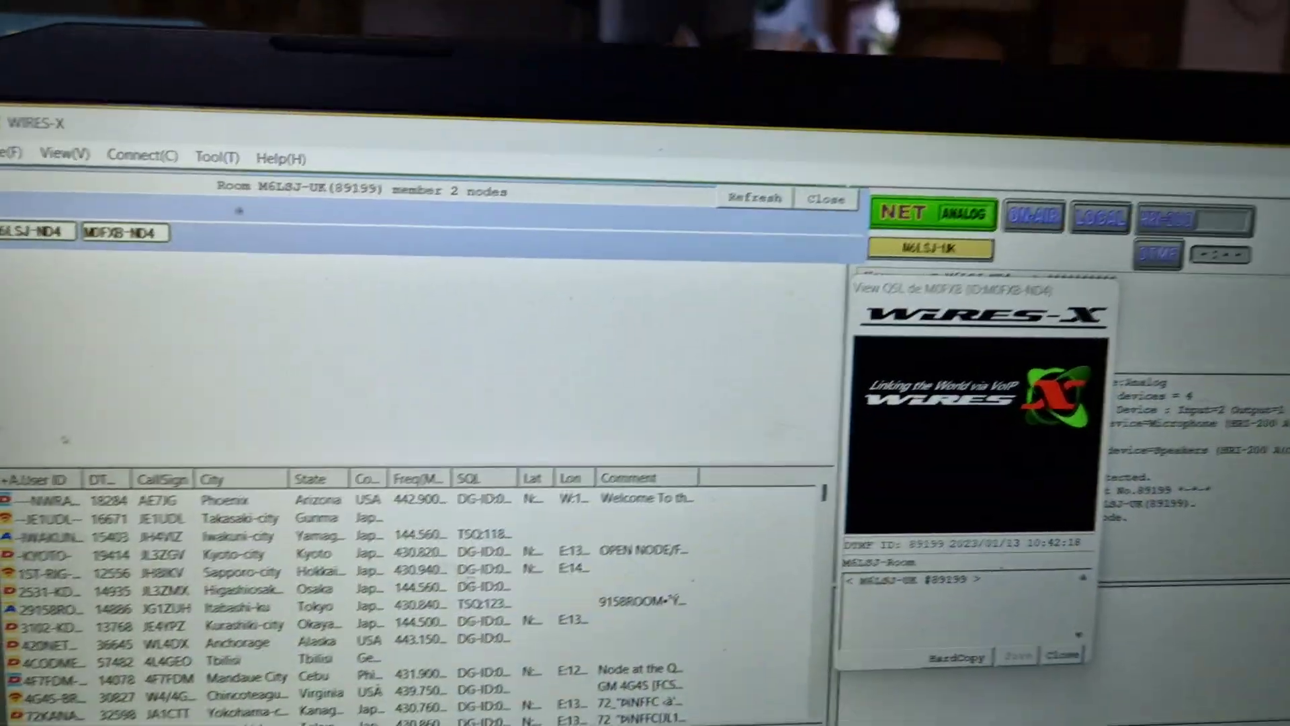
pyautogui.click(219, 147)
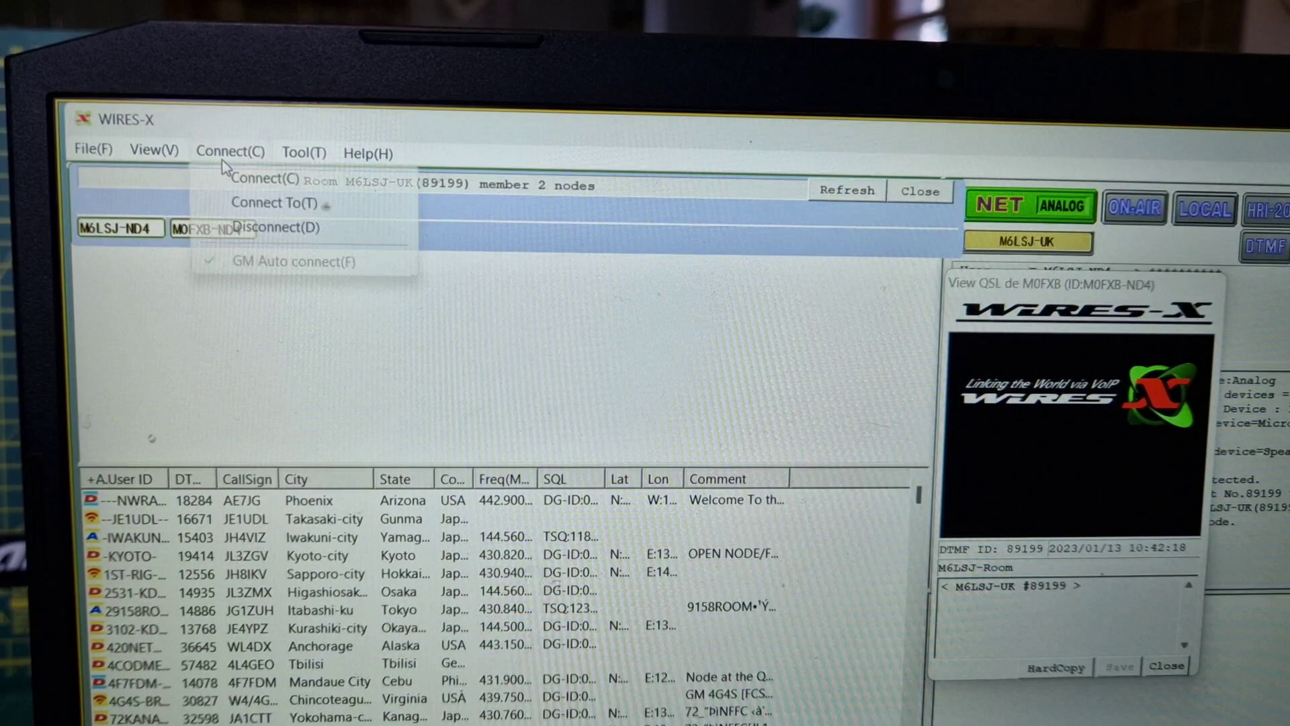
pyautogui.click(444, 368)
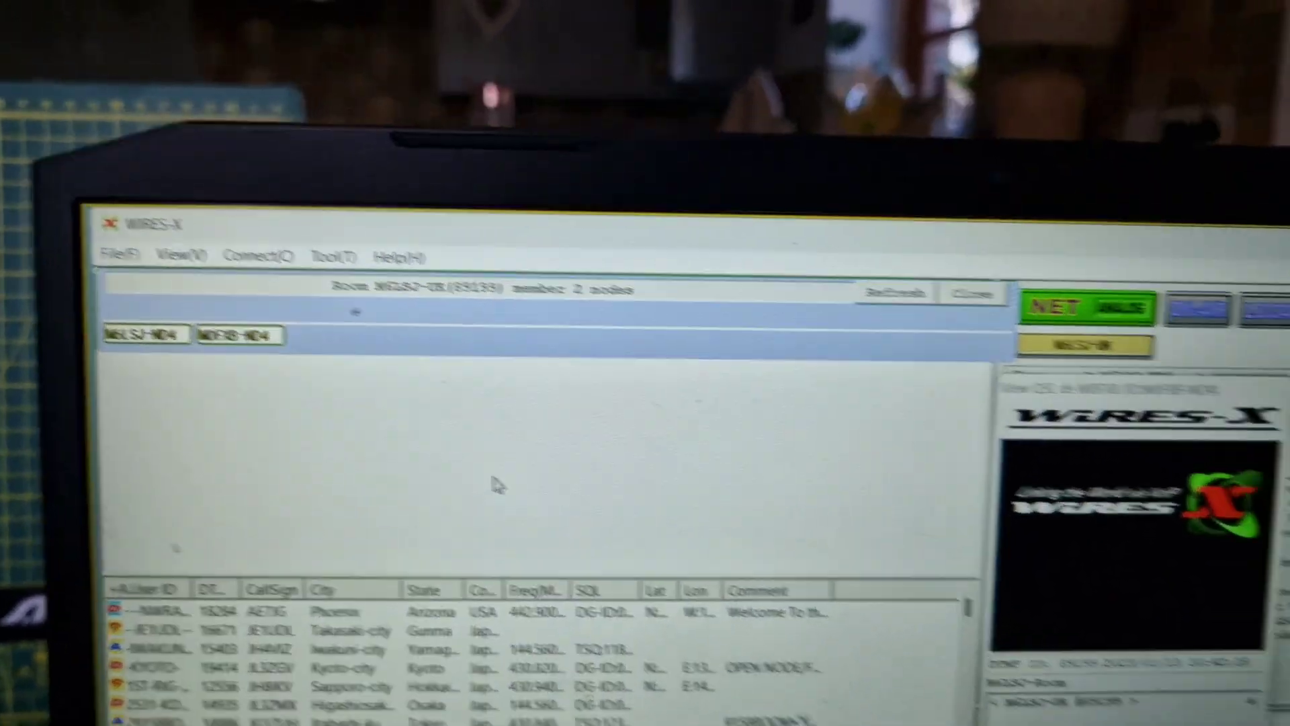